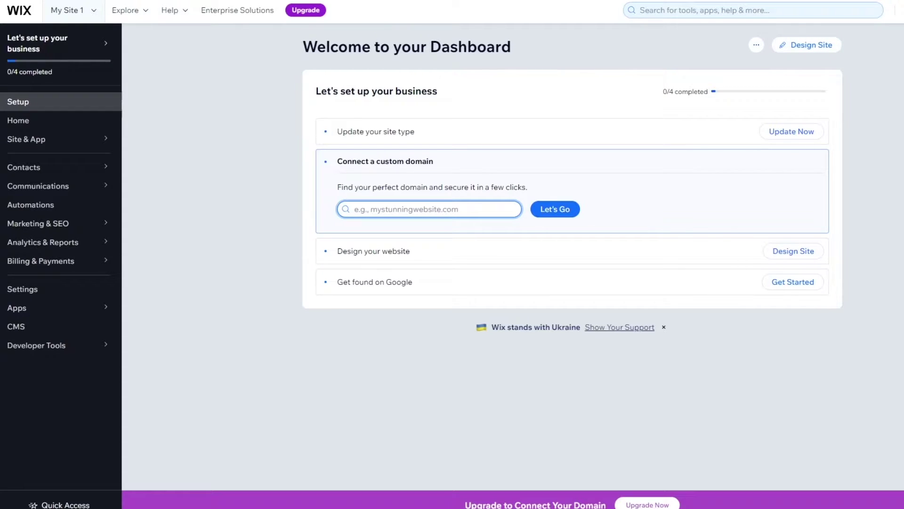
pyautogui.scroll(-1, 698, 307)
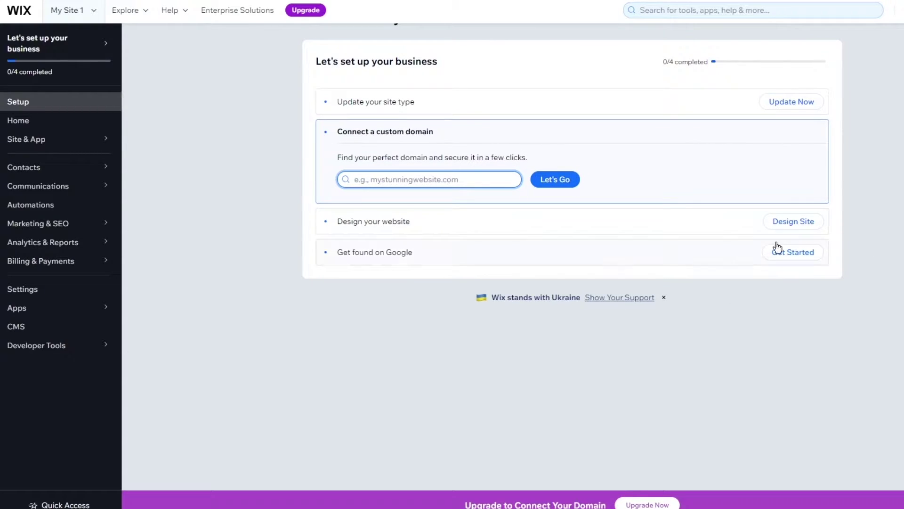
pyautogui.scroll(1, 297, 233)
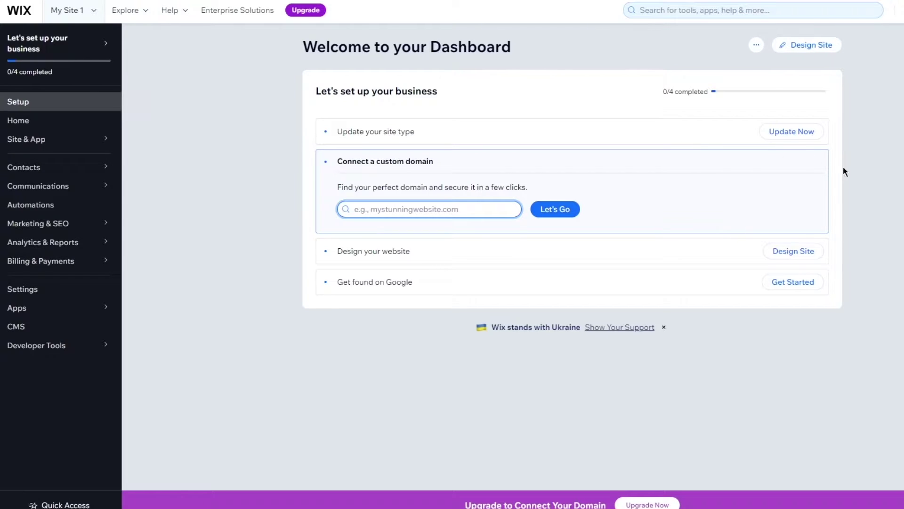
pyautogui.moveTo(77, 224)
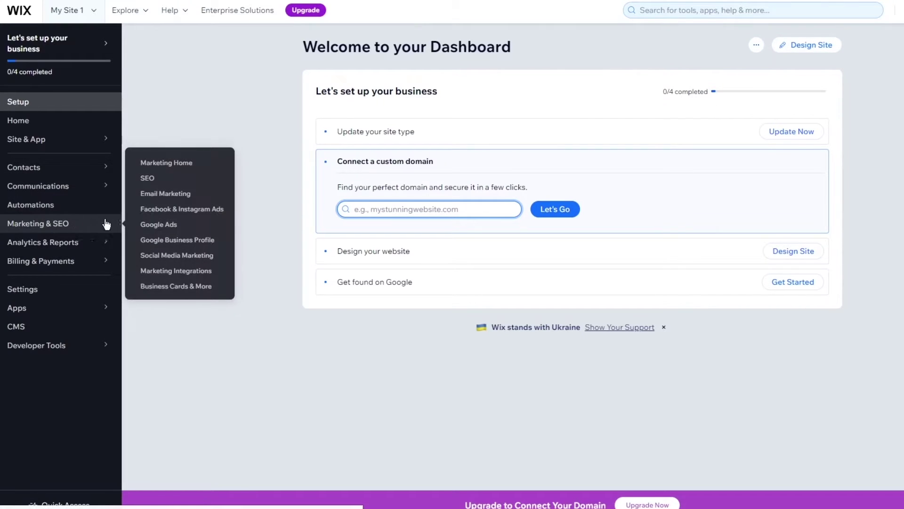
pyautogui.click(171, 194)
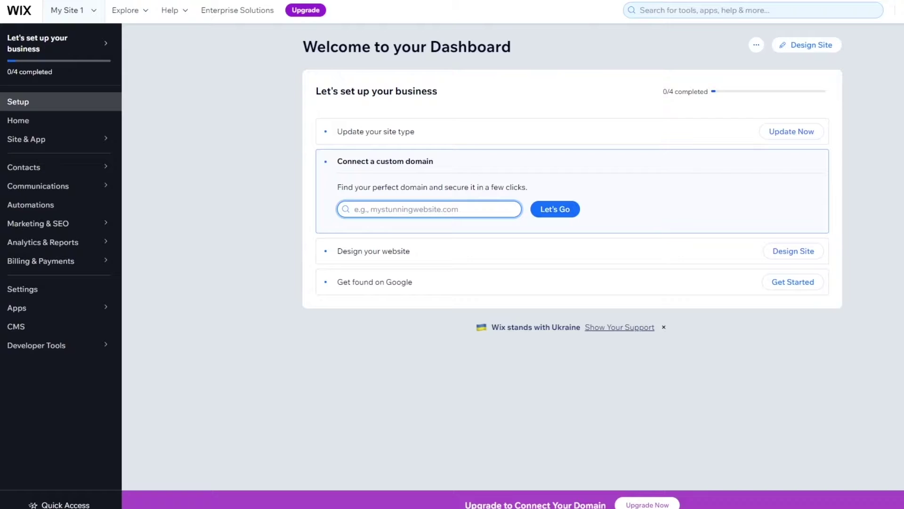
# Go to the Wix dashboard home and expand the Communications menu in the sidebar.
pyautogui.click(42, 130)
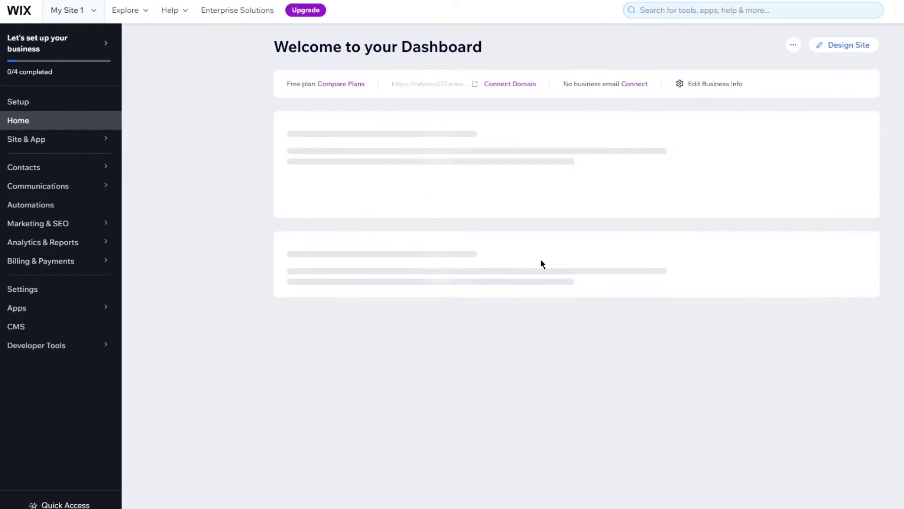
pyautogui.doubleClick(587, 83)
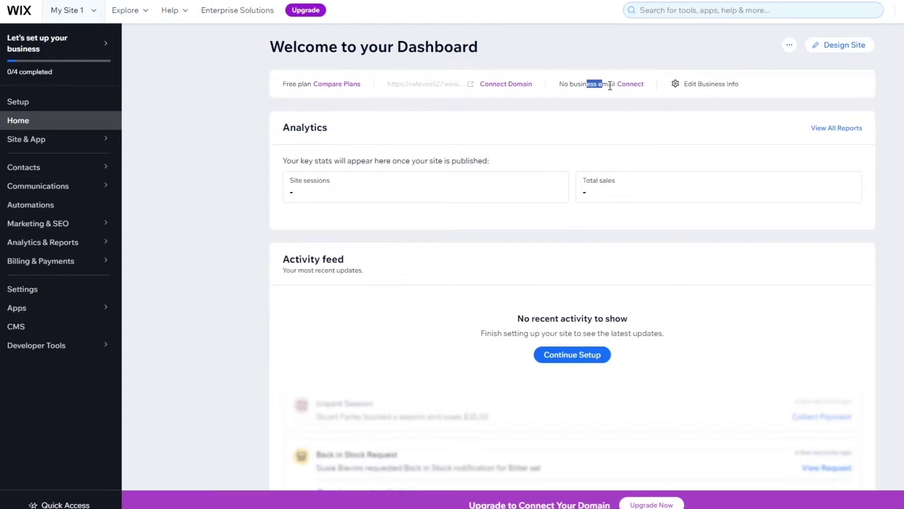
pyautogui.click(619, 126)
pyautogui.moveTo(52, 168)
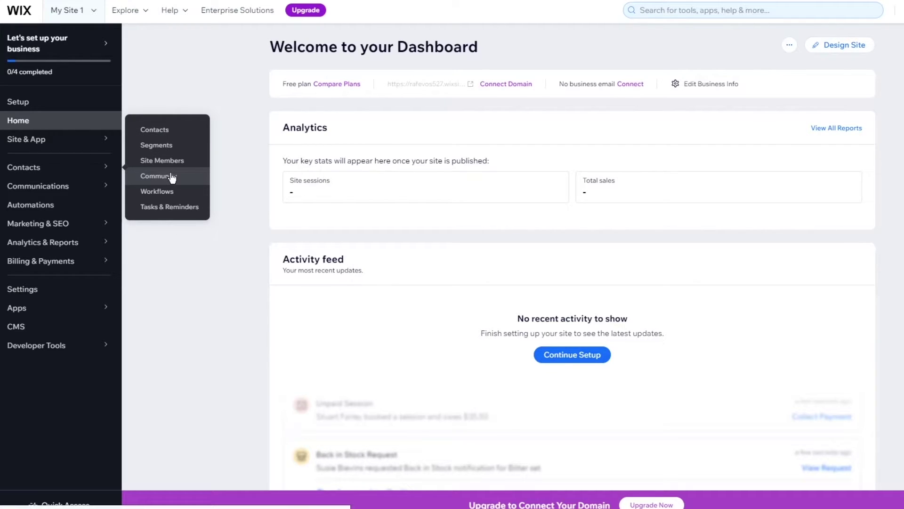
pyautogui.moveTo(90, 185)
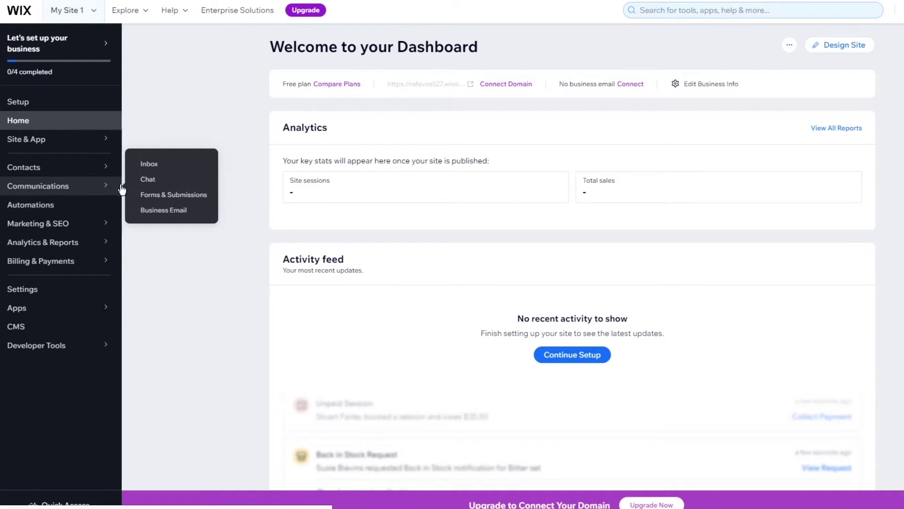
# Open Business Email, start Connect a Domain for My Site 1, and focus the empty domain field.
pyautogui.click(163, 219)
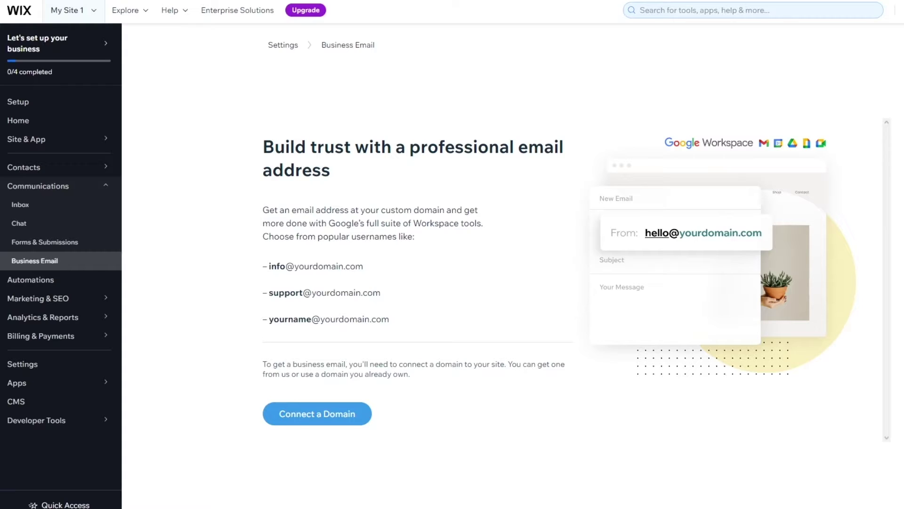
pyautogui.click(291, 414)
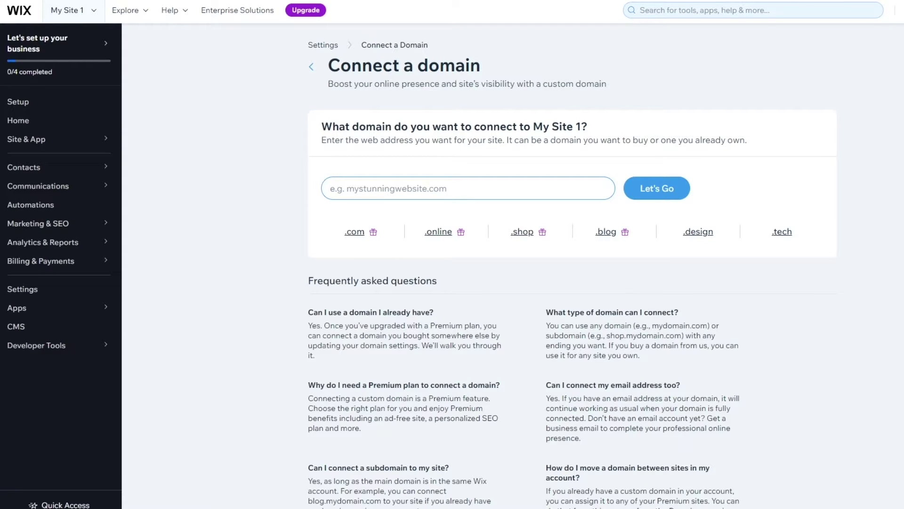
pyautogui.moveTo(322, 126); pyautogui.dragTo(725, 123)
pyautogui.click(741, 111)
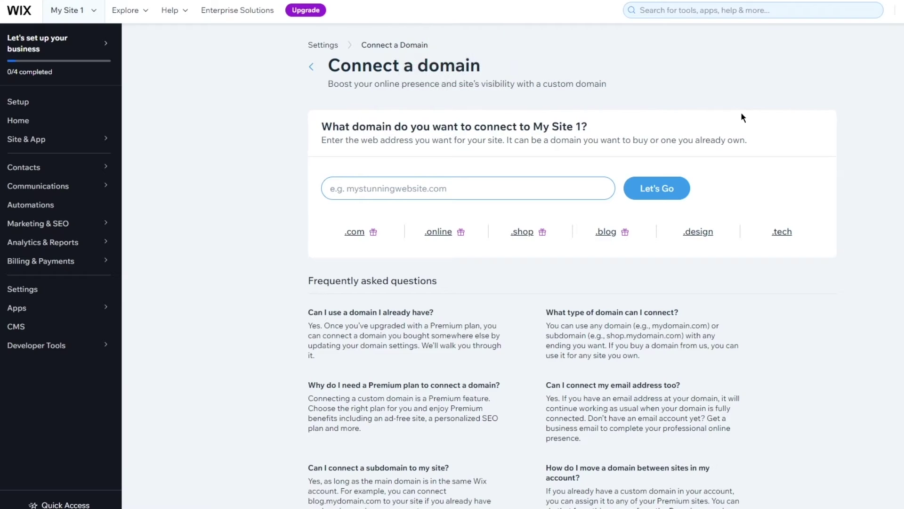
pyautogui.click(508, 180)
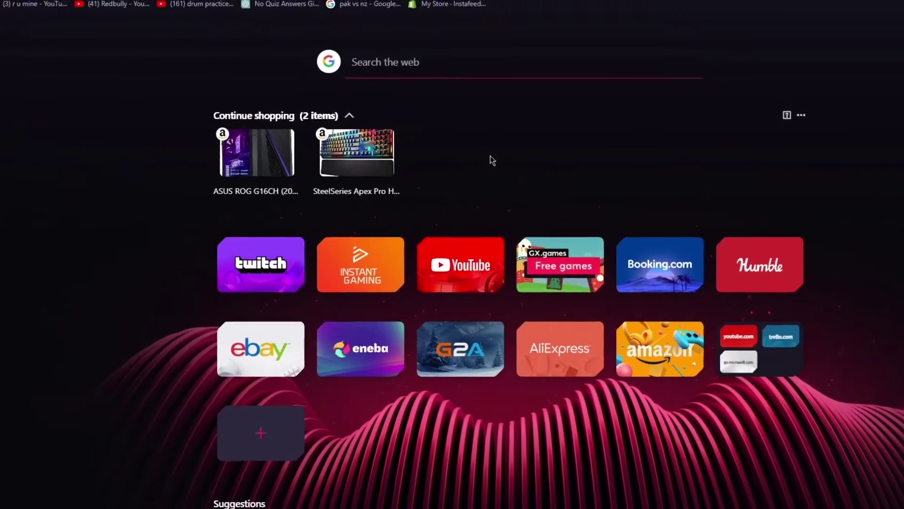
# Open godaddy.com in a new tab and focus its domain search box.
pyautogui.write('godadd')
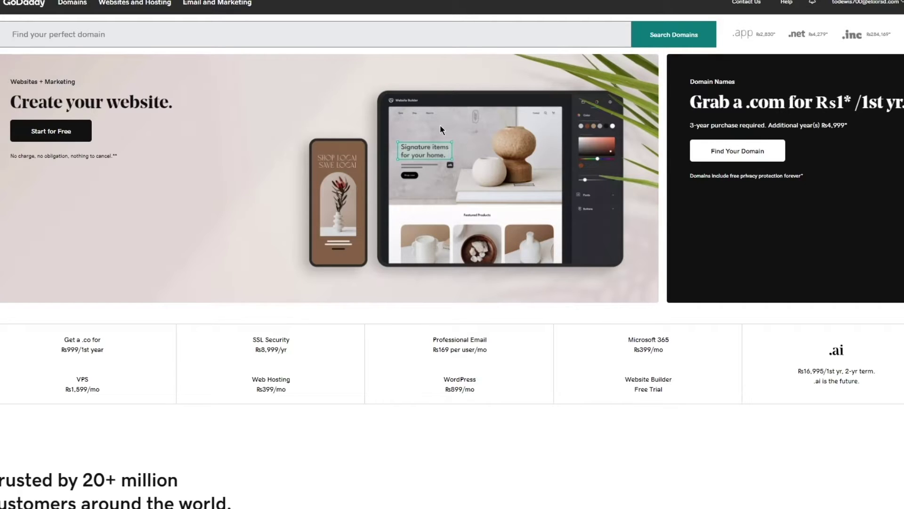
pyautogui.click(244, 30)
pyautogui.scroll(-6, 264, 170)
pyautogui.scroll(6, 264, 170)
pyautogui.click(99, 36)
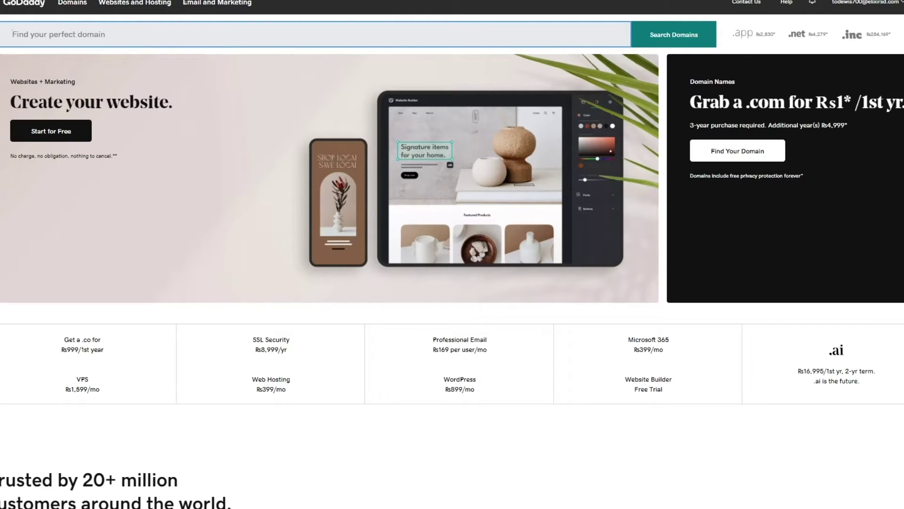
# Search GoDaddy for johnsshoping and add the johnsshoping.com exact match to the cart.
pyautogui.write('johnsshoping')
pyautogui.press('Tab')
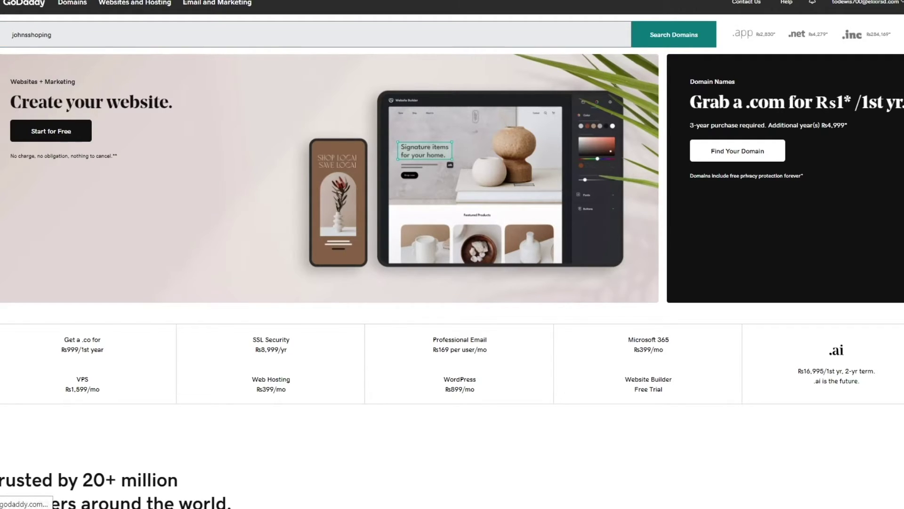
pyautogui.press('Return')
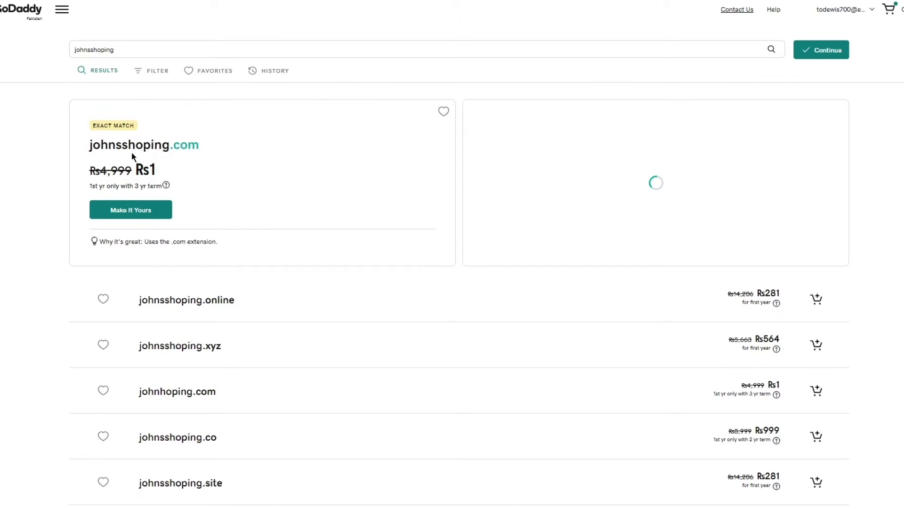
pyautogui.moveTo(218, 146); pyautogui.dragTo(12, 157)
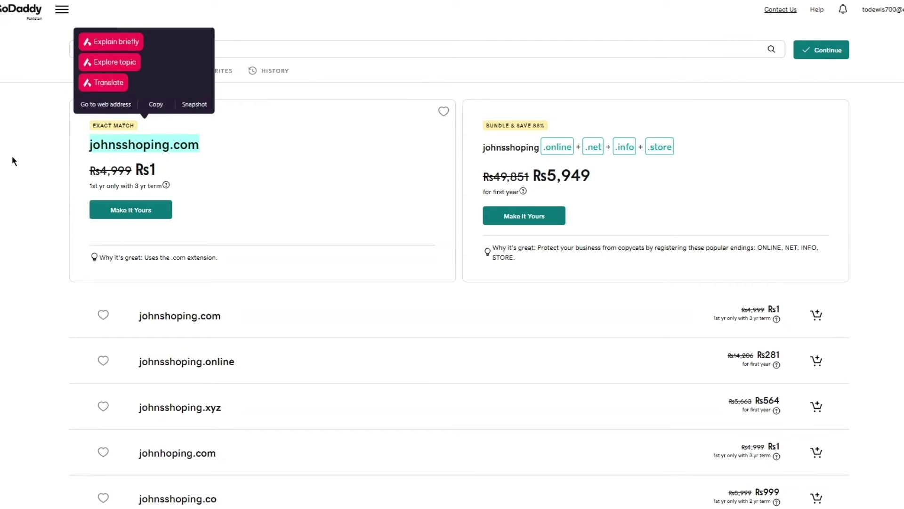
pyautogui.click(137, 210)
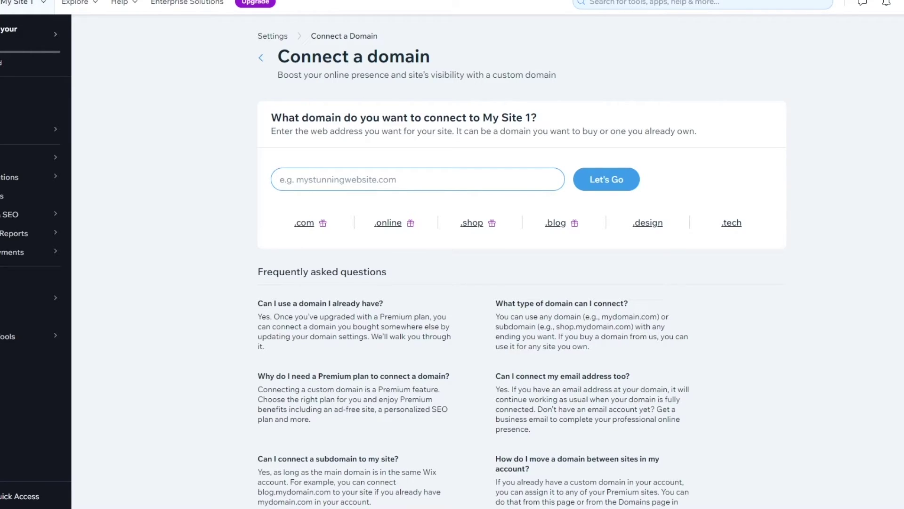
pyautogui.click(339, 179)
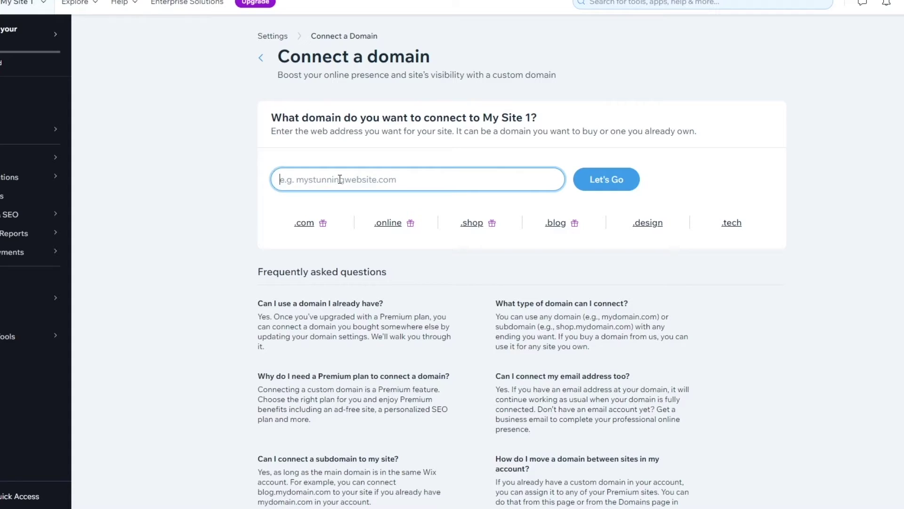
pyautogui.rightClick(340, 179)
pyautogui.click(583, 131)
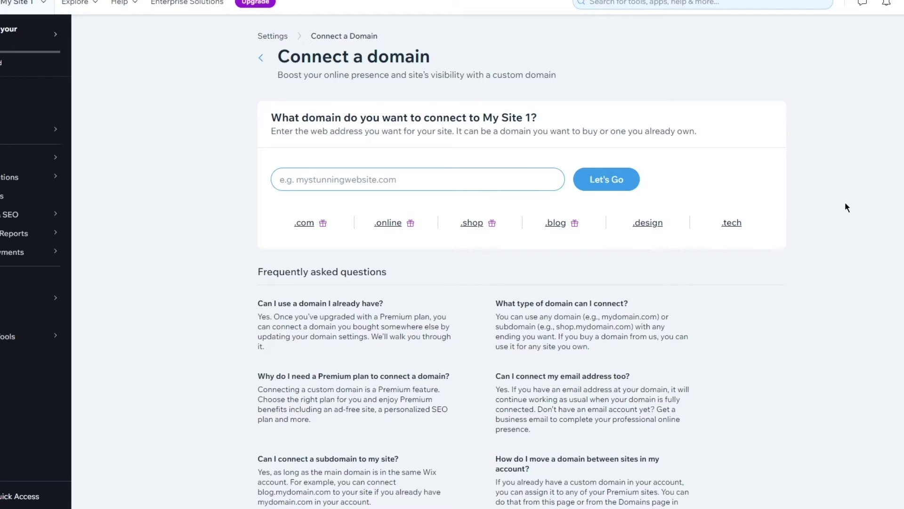
pyautogui.click(897, 3)
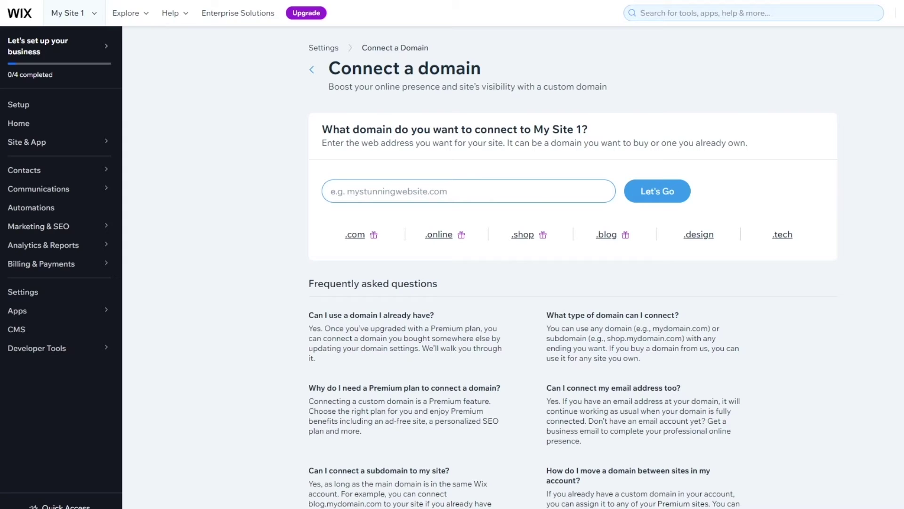
# Return to the Wix dashboard home showing the free plan and no connected domain.
pyautogui.scroll(-3, 782, 236)
pyautogui.scroll(3, 205, 191)
pyautogui.click(35, 123)
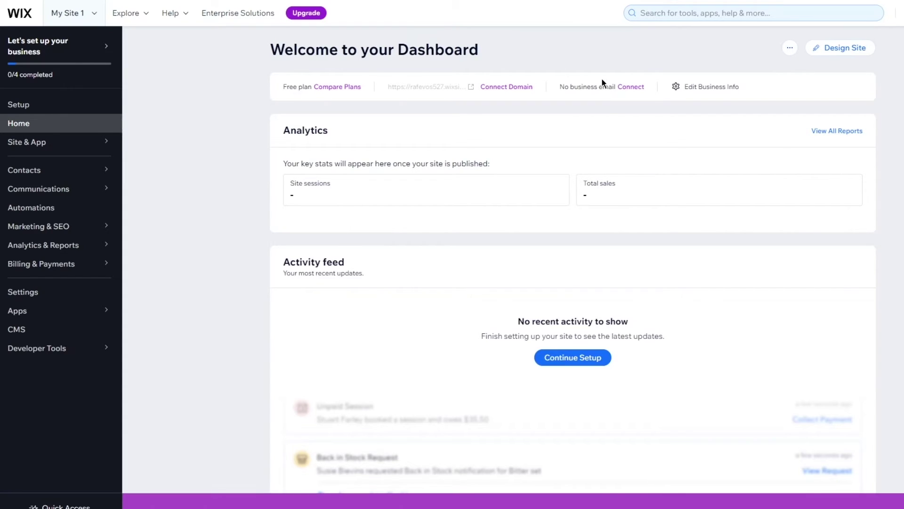
pyautogui.moveTo(562, 86); pyautogui.dragTo(616, 87)
pyautogui.click(666, 111)
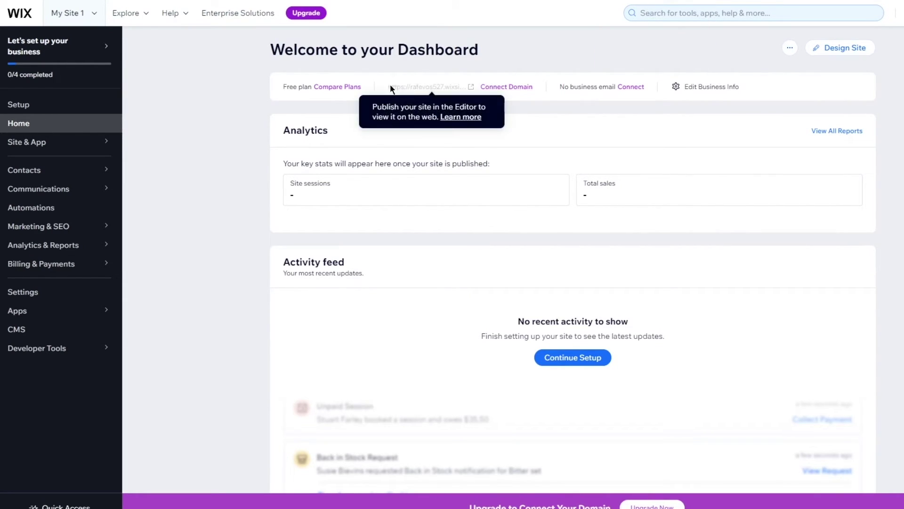
# Follow the Connect Domain link in the dashboard's top info bar.
pyautogui.click(499, 89)
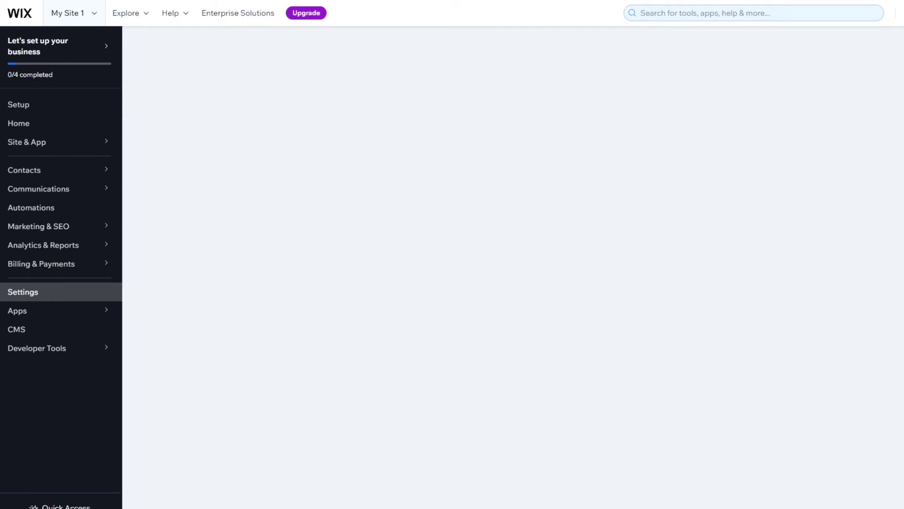